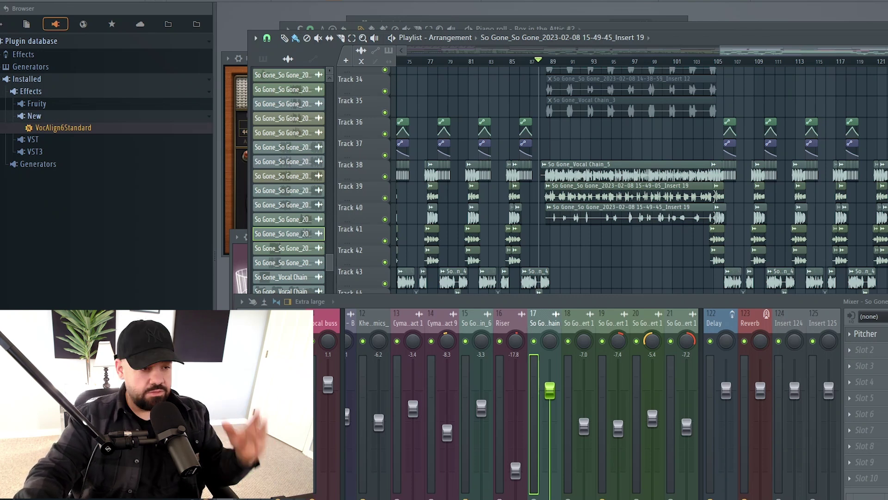
# Highlight the lead vocal clip on Track 38 and the doubles on Tracks 39 and 40, and clear the selection
pyautogui.scroll(2, 728, 229)
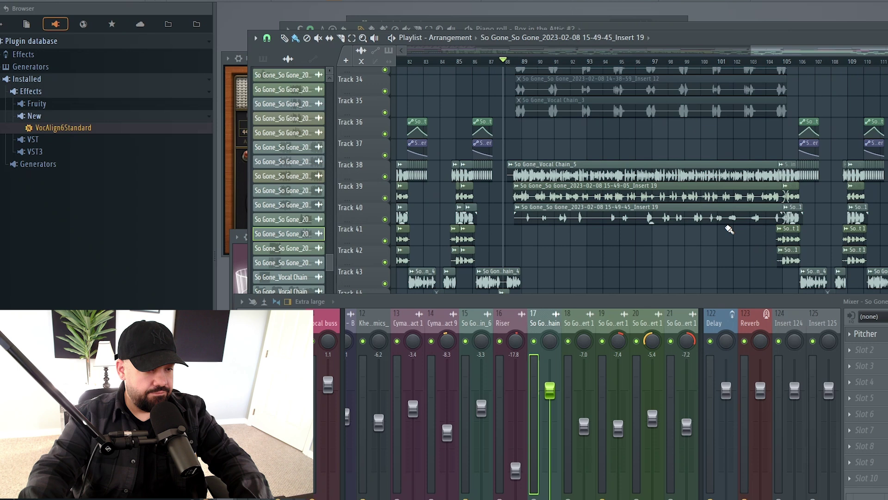
pyautogui.scroll(1, 651, 230)
pyautogui.keyDown('ctrl'); pyautogui.click(542, 163); pyautogui.keyUp('ctrl')
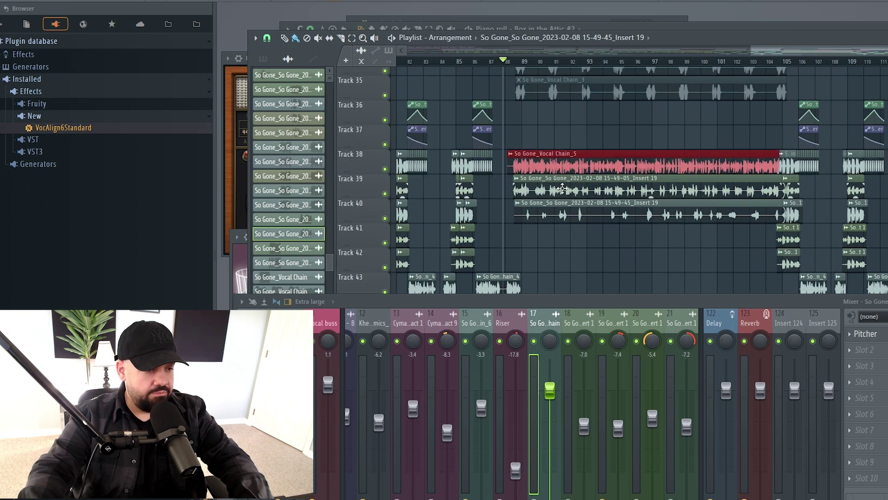
pyautogui.keyDown('ctrl'); pyautogui.keyDown('shift'); pyautogui.click(554, 187); pyautogui.keyUp('shift'); pyautogui.keyUp('ctrl')
pyautogui.keyDown('ctrl'); pyautogui.keyDown('shift'); pyautogui.click(577, 216); pyautogui.keyUp('shift'); pyautogui.keyUp('ctrl')
pyautogui.keyDown('ctrl'); pyautogui.click(603, 252); pyautogui.keyUp('ctrl')
pyautogui.scroll(-1, 518, 188)
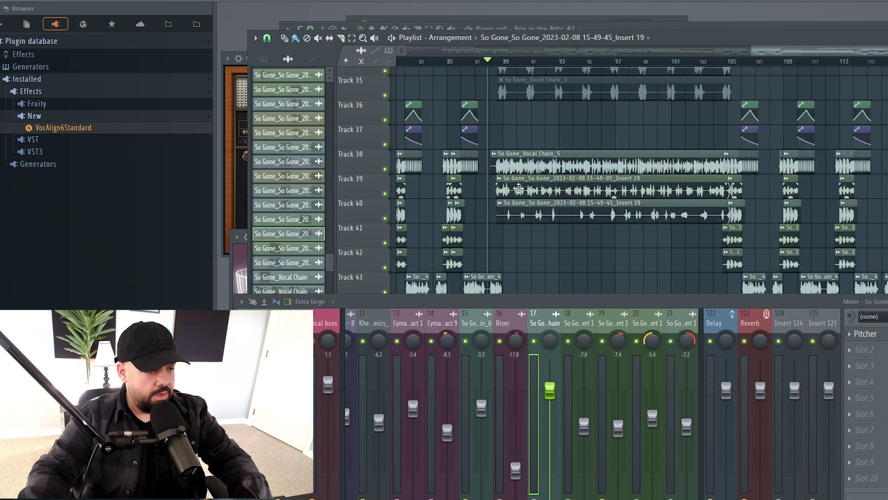
pyautogui.moveTo(519, 125); pyautogui.dragTo(698, 189)
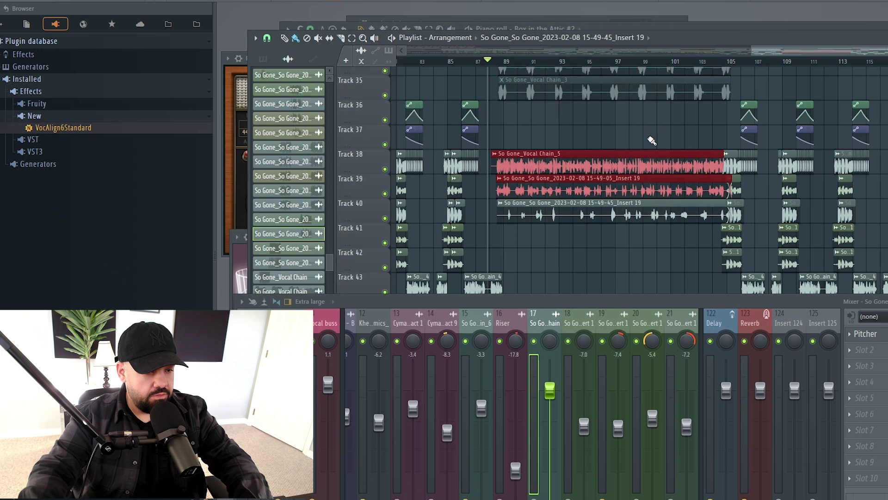
pyautogui.scroll(1, 650, 141)
pyautogui.keyDown('ctrl'); pyautogui.click(500, 123); pyautogui.keyUp('ctrl')
pyautogui.scroll(1, 499, 123)
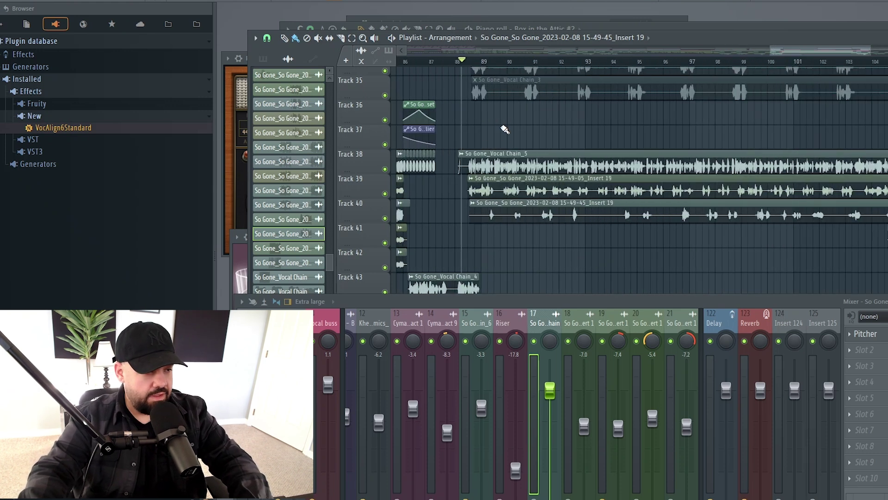
# Play back the section from bar 88 and raise the volume of mixer track 18 to -1.2 dB
pyautogui.press('space')
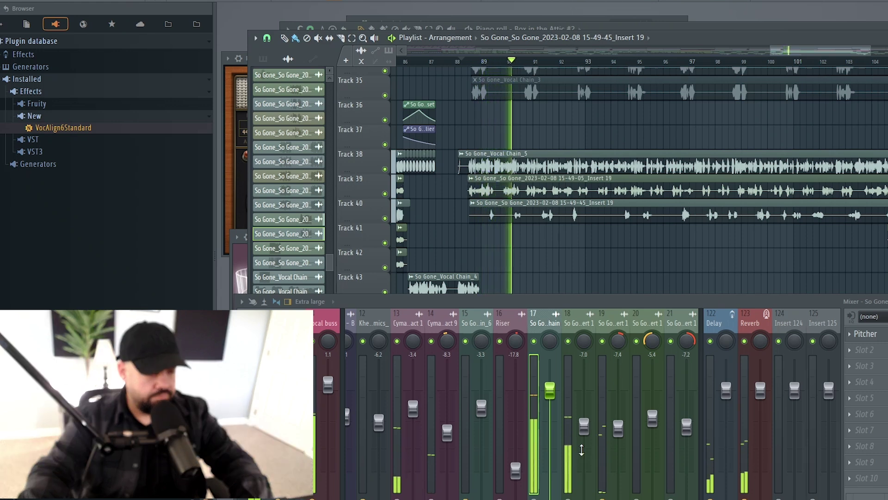
pyautogui.moveTo(584, 427); pyautogui.dragTo(596, 406)
pyautogui.press('space')
# Check the mixer track assignments in the sample settings of the Track 38 lead vocal clip and the Track 39 double
pyautogui.click(818, 158)
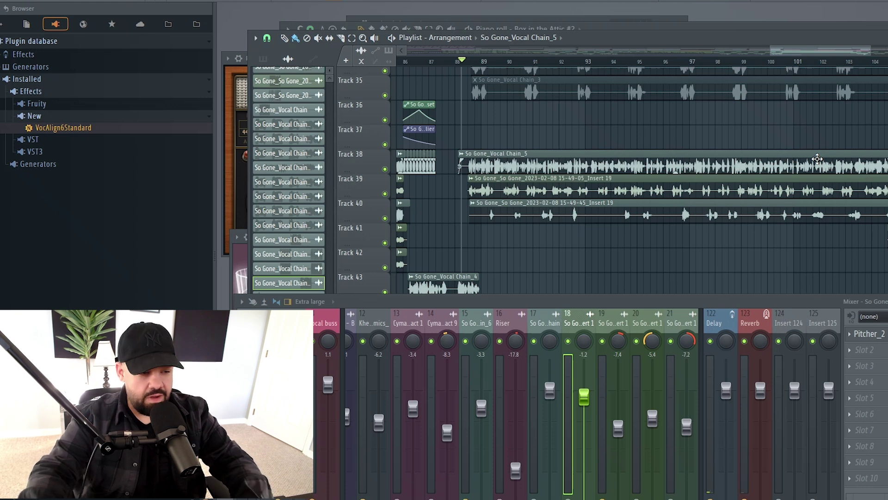
pyautogui.scroll(-3, 520, 316)
pyautogui.click(521, 316)
pyautogui.doubleClick(509, 165)
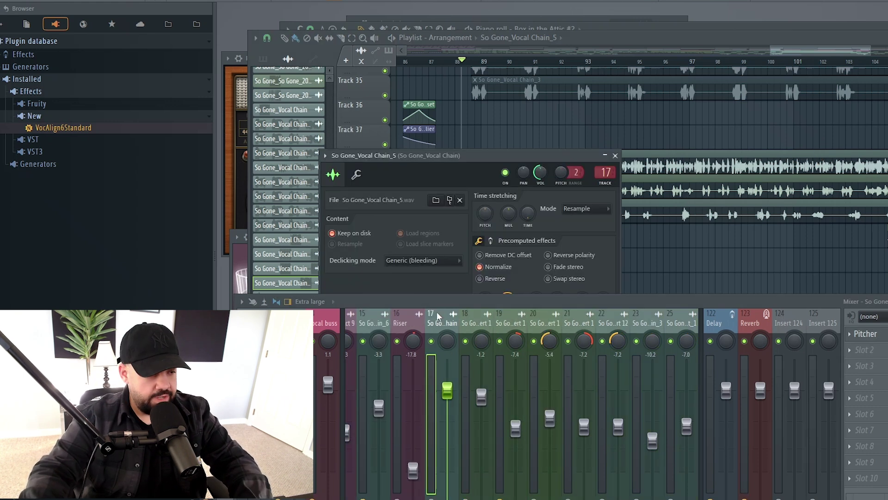
pyautogui.doubleClick(634, 191)
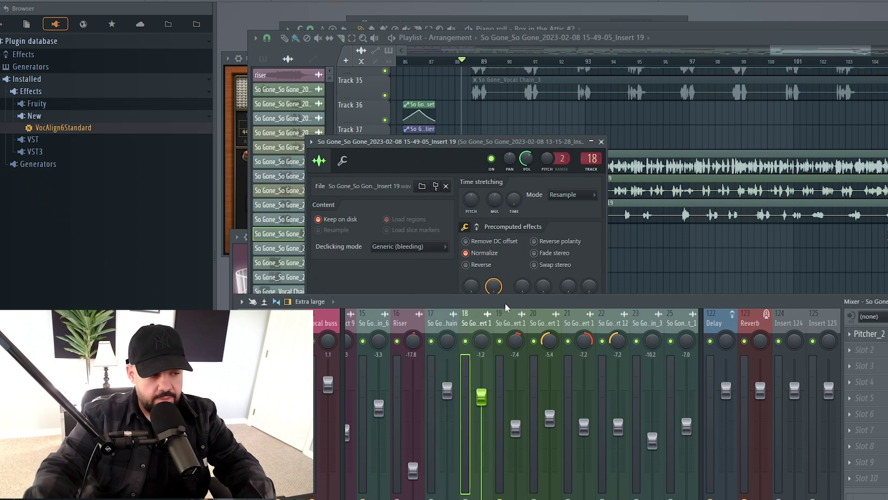
# Load VocAlign6Standard into the second effect slot of mixer track 18, which carries the double
pyautogui.moveTo(506, 307); pyautogui.dragTo(528, 270)
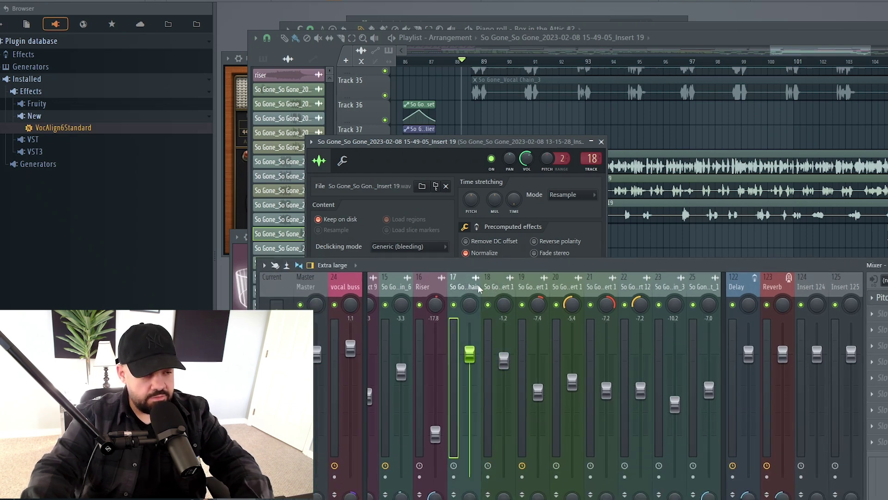
pyautogui.click(494, 286)
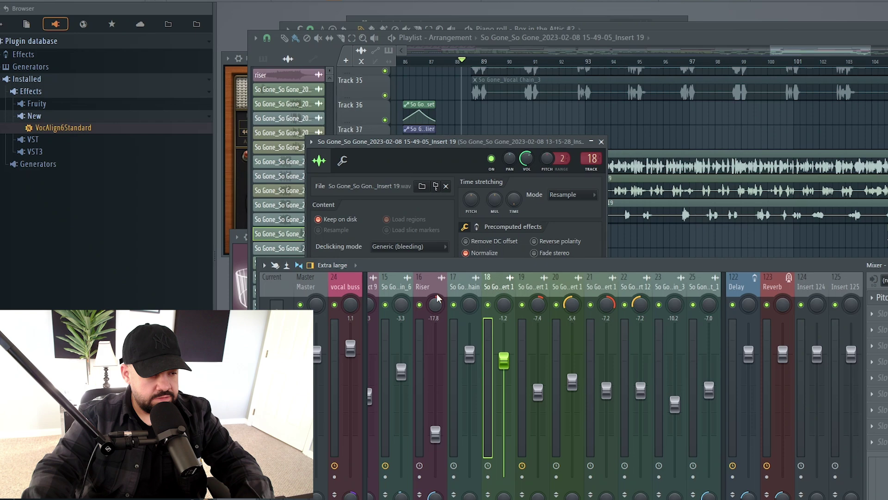
pyautogui.click(466, 284)
pyautogui.click(490, 284)
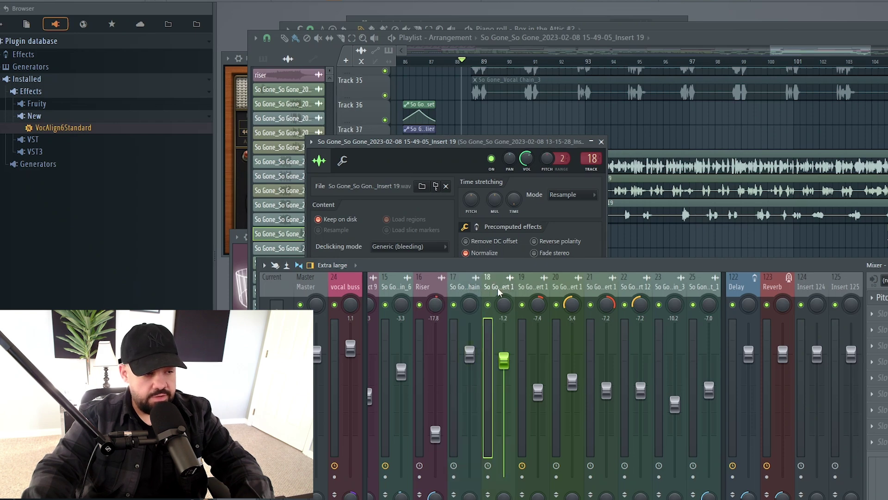
pyautogui.click(872, 313)
pyautogui.click(876, 187)
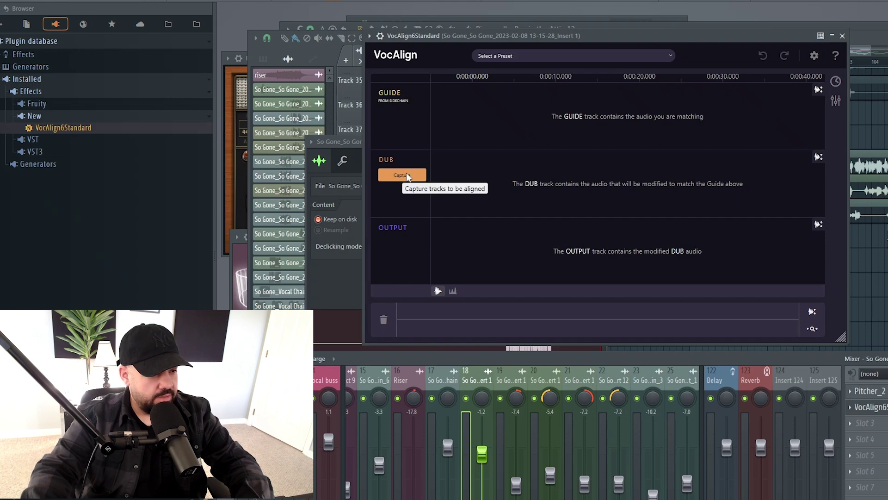
pyautogui.moveTo(474, 32); pyautogui.dragTo(454, 26)
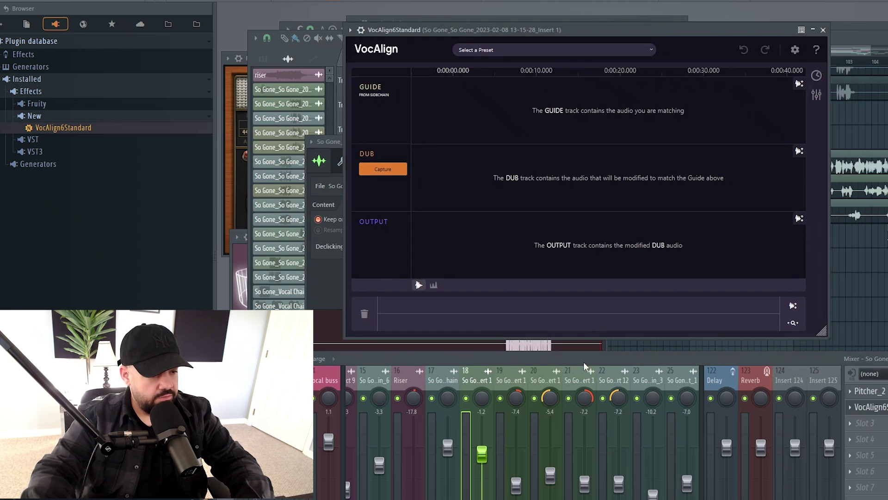
# Sidechain the lead vocal on mixer track 17 to mixer track 18
pyautogui.moveTo(584, 360); pyautogui.dragTo(592, 188)
pyautogui.click(456, 203)
pyautogui.moveTo(462, 211); pyautogui.dragTo(493, 121)
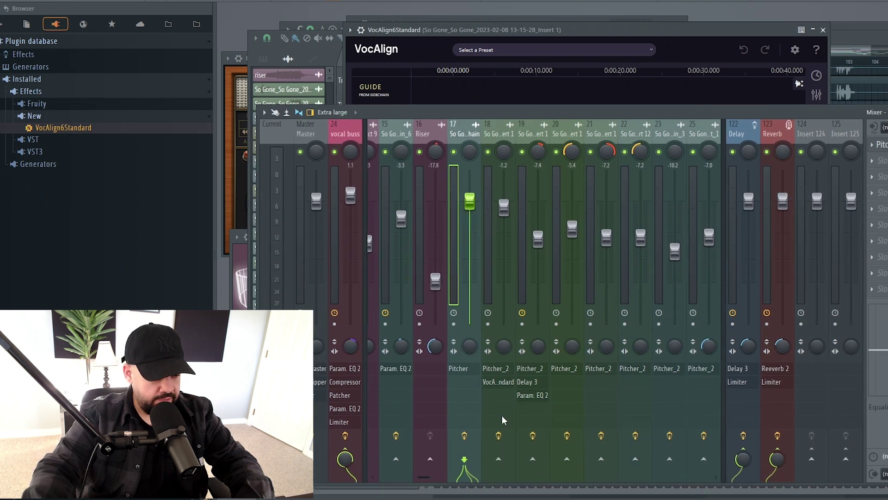
pyautogui.rightClick(502, 468)
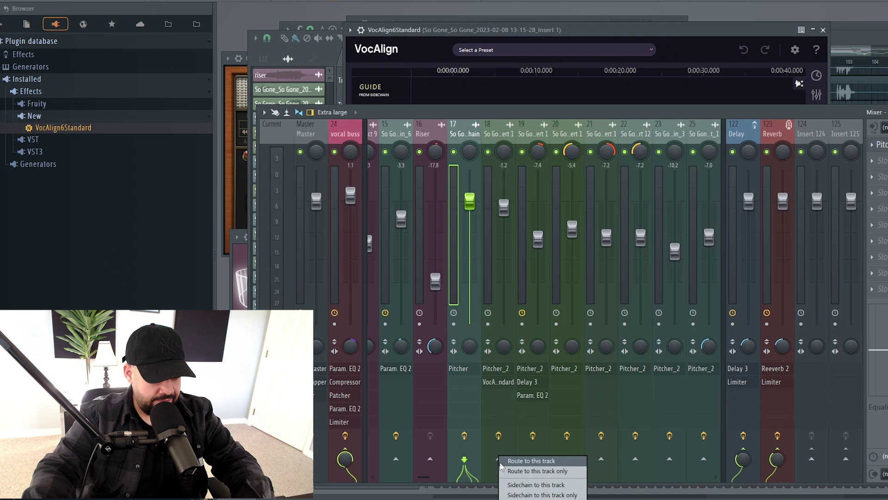
pyautogui.click(532, 480)
pyautogui.moveTo(632, 109); pyautogui.dragTo(593, 234)
pyautogui.click(586, 32)
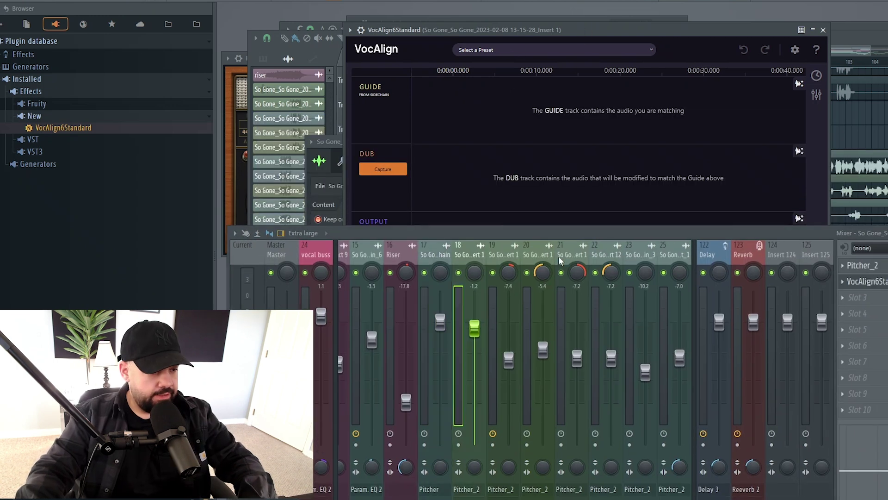
# Map VocAlign's Mono Aux In connection to input 1 in the plugin's processing settings and return to its interface
pyautogui.moveTo(624, 31); pyautogui.dragTo(633, 31)
pyautogui.click(371, 31)
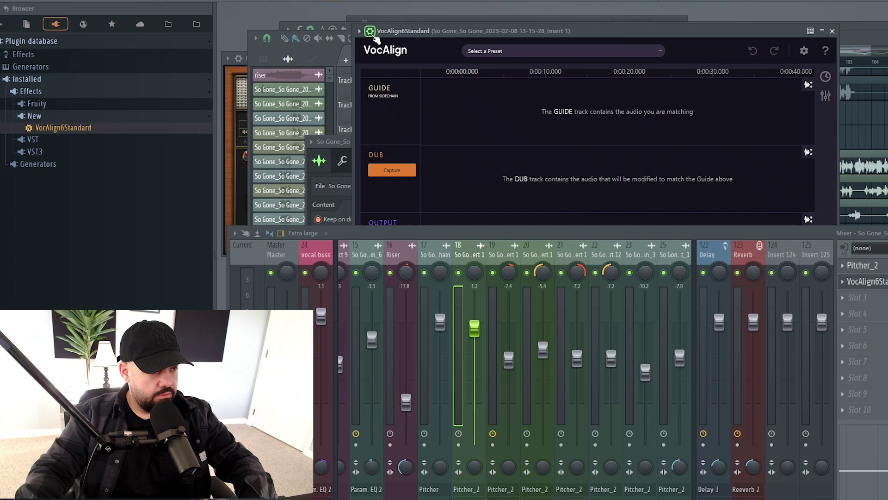
pyautogui.click(390, 50)
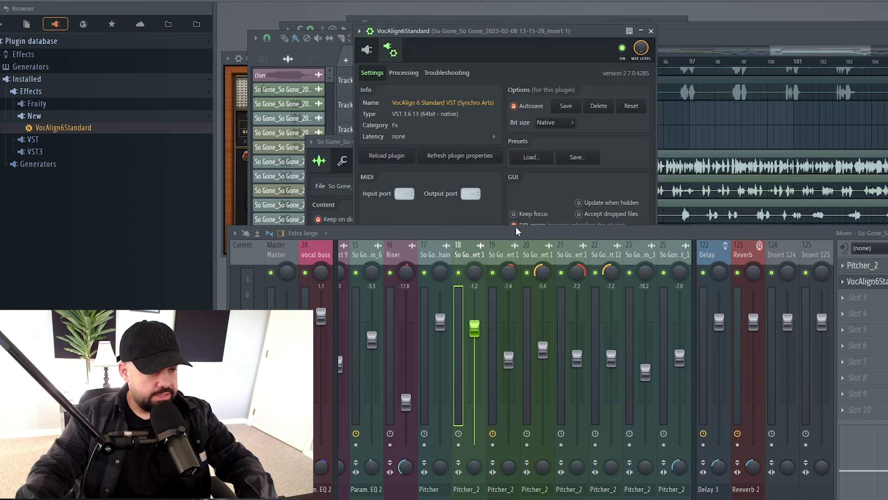
pyautogui.click(401, 76)
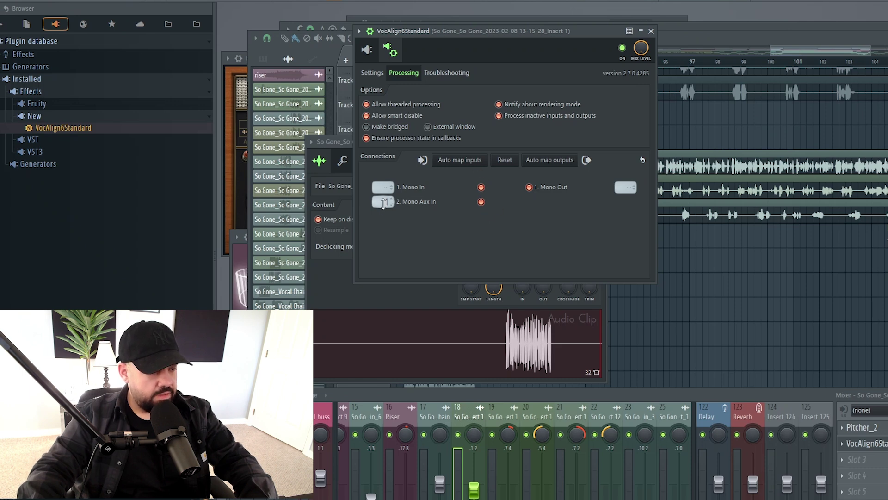
pyautogui.click(367, 50)
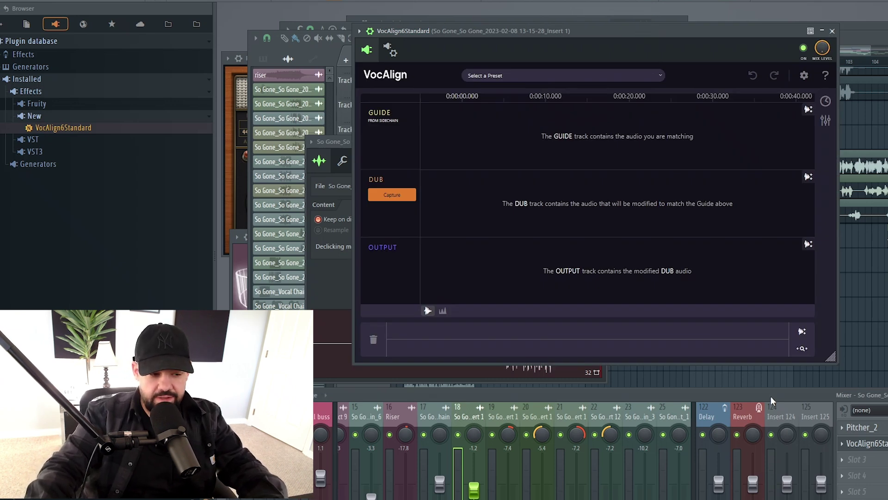
# Try to save the state of mixer track 18 as a mixer preset file
pyautogui.moveTo(770, 396); pyautogui.dragTo(775, 342)
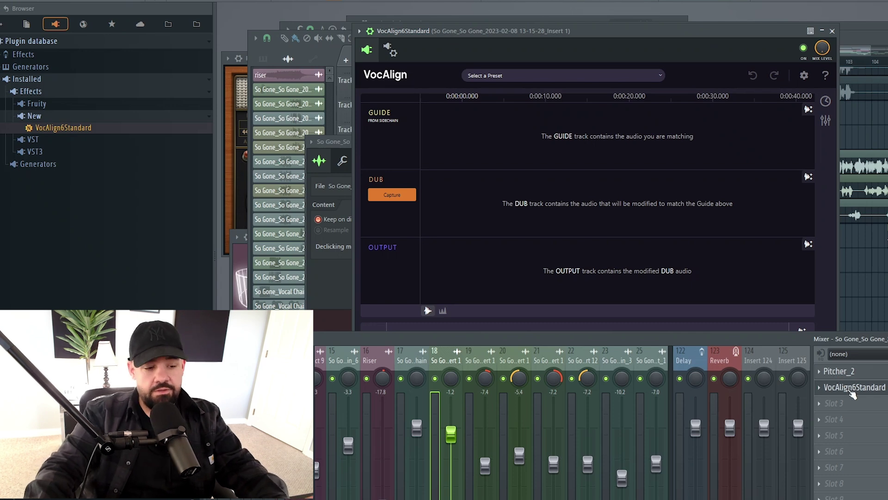
pyautogui.moveTo(773, 338); pyautogui.dragTo(736, 210)
pyautogui.rightClick(427, 231)
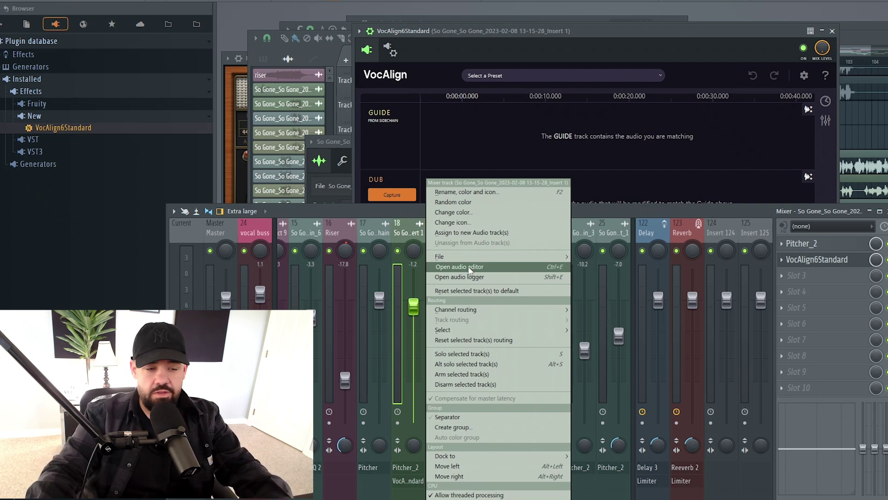
pyautogui.rightClick(407, 229)
pyautogui.click(408, 237)
pyautogui.rightClick(407, 229)
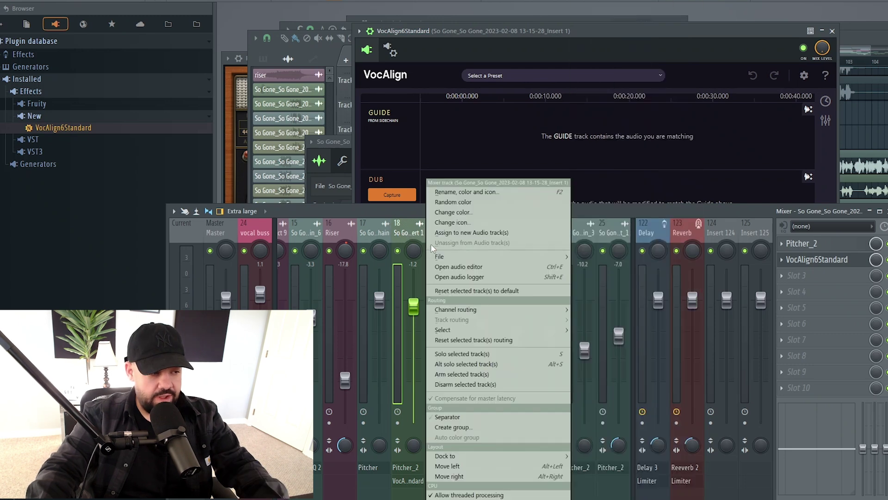
pyautogui.moveTo(505, 259)
pyautogui.click(602, 2)
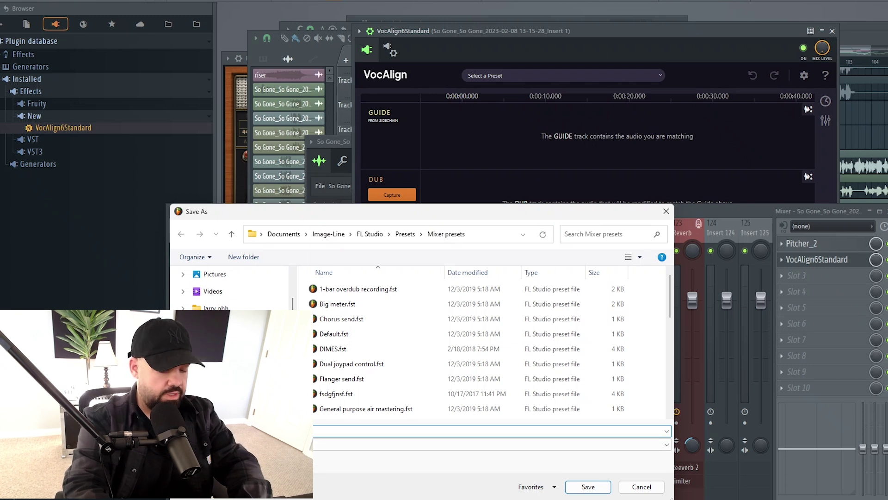
pyautogui.press('Escape')
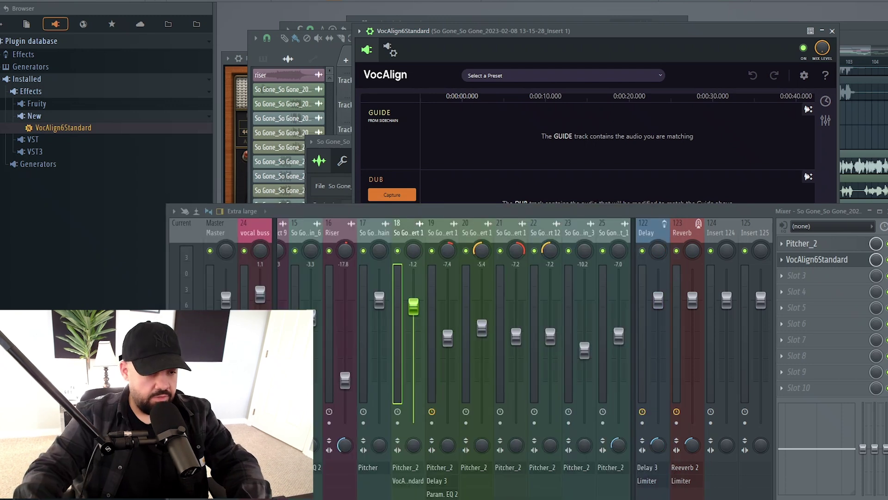
# Browse the saved mixer presets for mixer track 19 and point out the "vocal tune + vocalign" preset
pyautogui.click(815, 260)
pyautogui.click(511, 232)
pyautogui.click(438, 232)
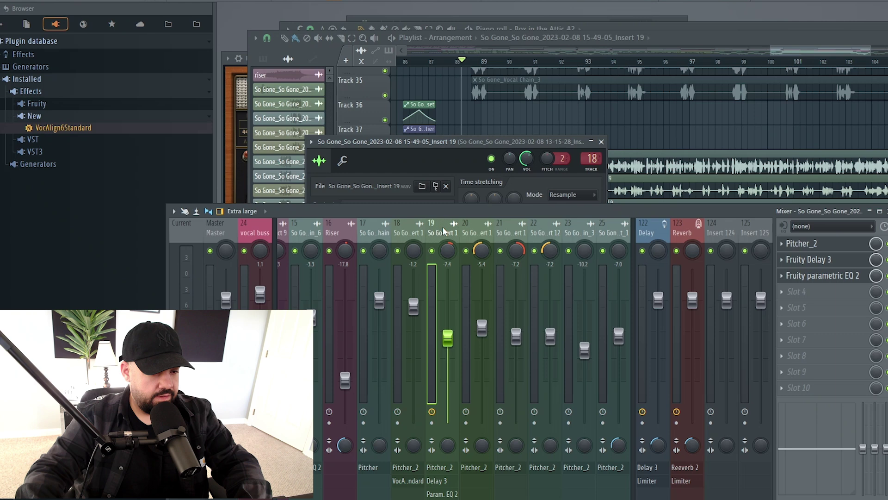
pyautogui.rightClick(443, 231)
pyautogui.moveTo(489, 261)
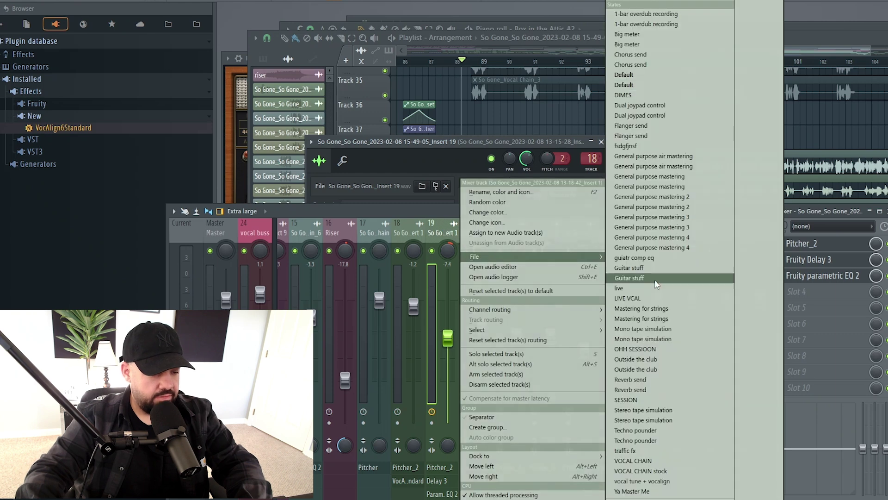
pyautogui.click(642, 481)
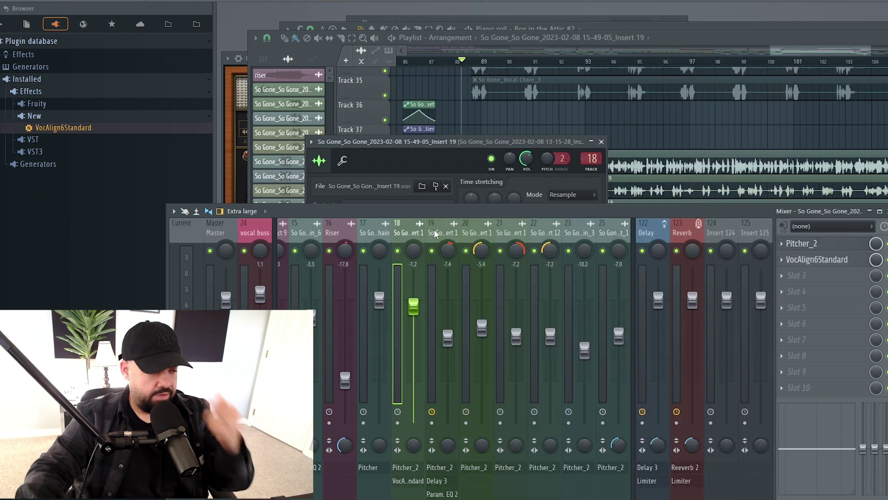
pyautogui.click(428, 231)
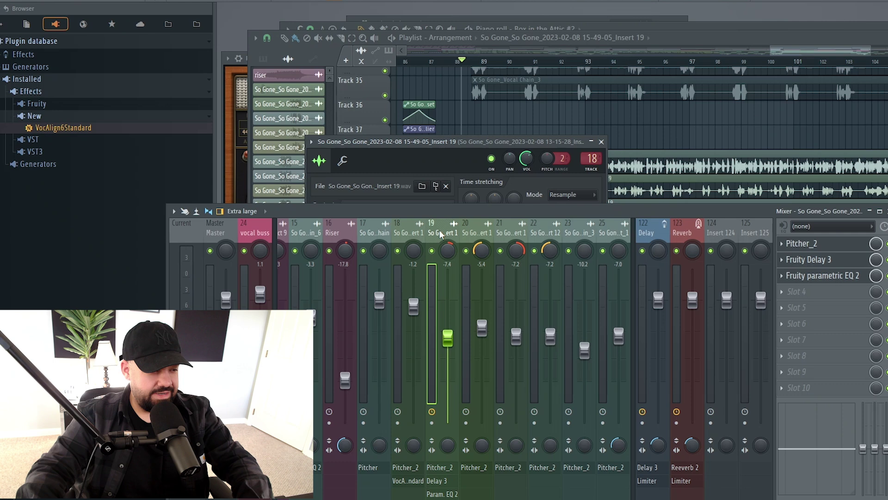
pyautogui.click(410, 234)
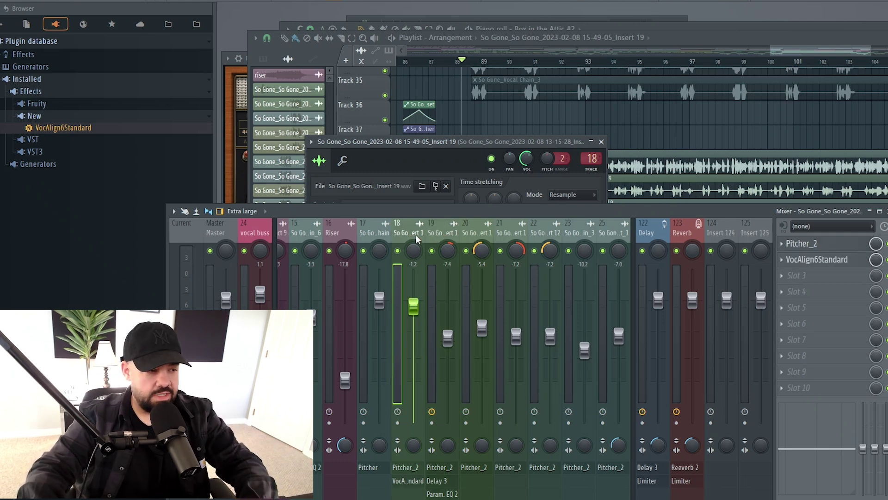
# Copy the configured VocAlign6Standard preset from mixer track 18 onto mixer track 20
pyautogui.click(784, 259)
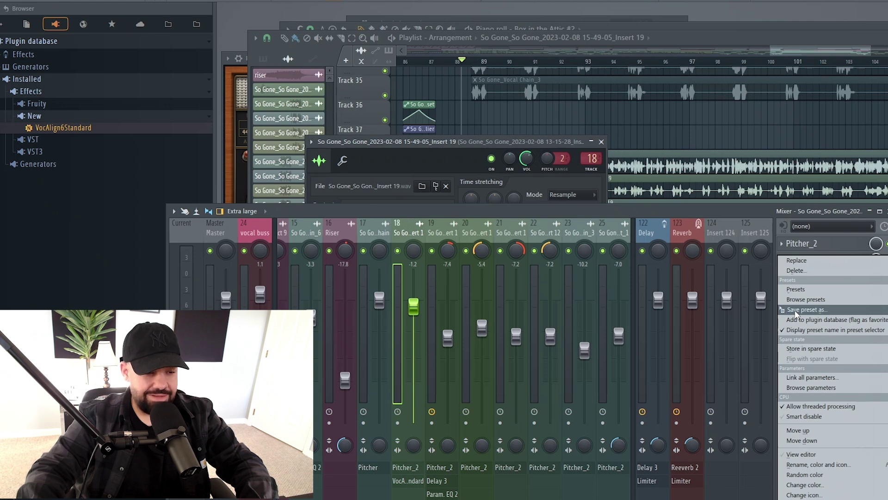
pyautogui.moveTo(795, 314); pyautogui.dragTo(481, 232)
pyautogui.moveTo(560, 212); pyautogui.dragTo(557, 207)
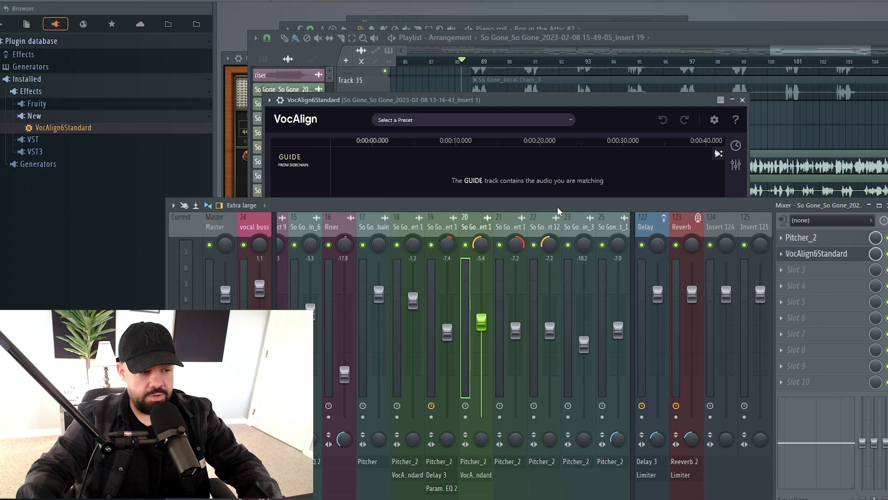
# Rearrange the mixer and VocAlign windows and solo the lead vocal on mixer track 17
pyautogui.click(407, 228)
pyautogui.moveTo(468, 204); pyautogui.dragTo(502, 330)
pyautogui.moveTo(519, 105); pyautogui.dragTo(598, 32)
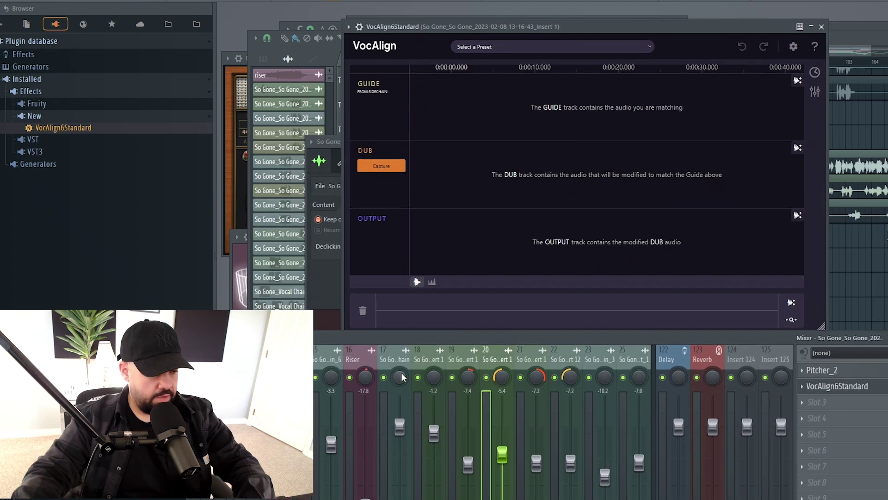
pyautogui.rightClick(385, 377)
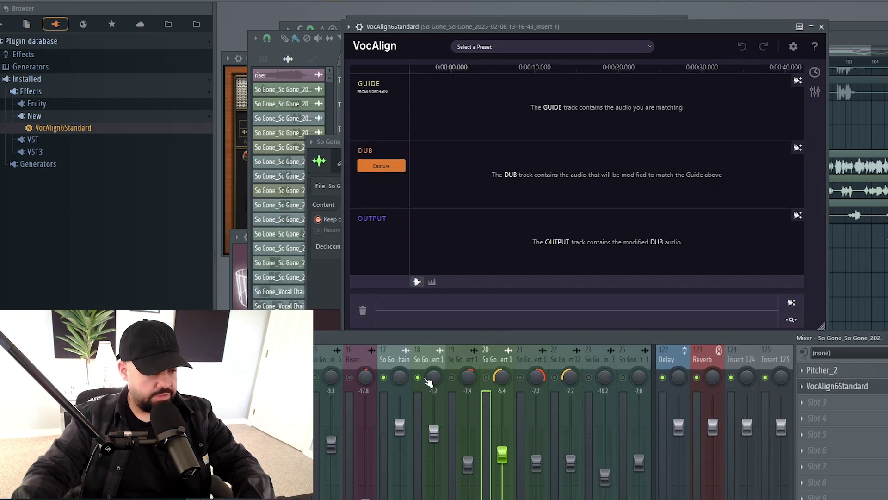
# Start capturing the sidechained guide and dub audio in VocAlign on mixer track 20 and move the plugin window aside
pyautogui.click(400, 364)
pyautogui.moveTo(443, 340); pyautogui.dragTo(455, 330)
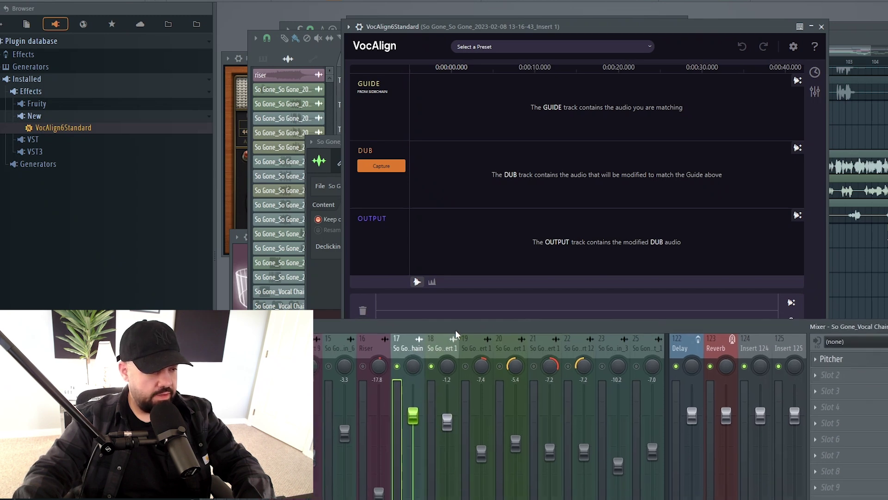
pyautogui.click(382, 166)
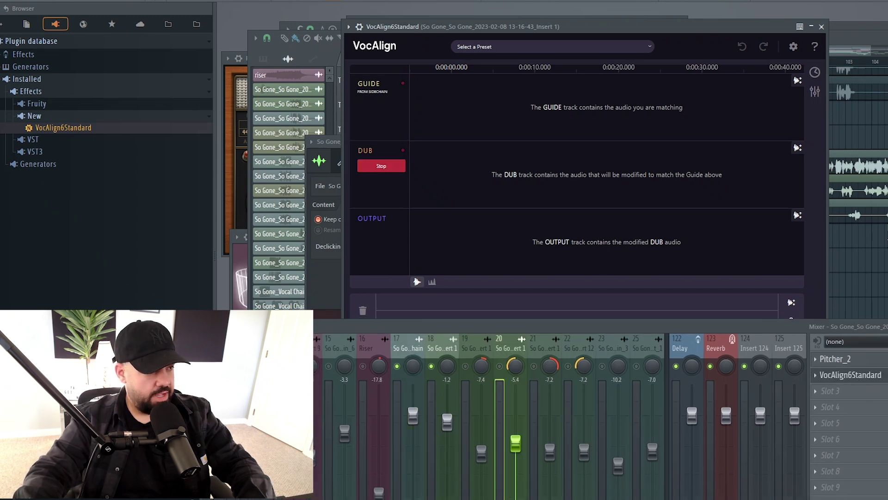
pyautogui.moveTo(741, 27); pyautogui.dragTo(753, 232)
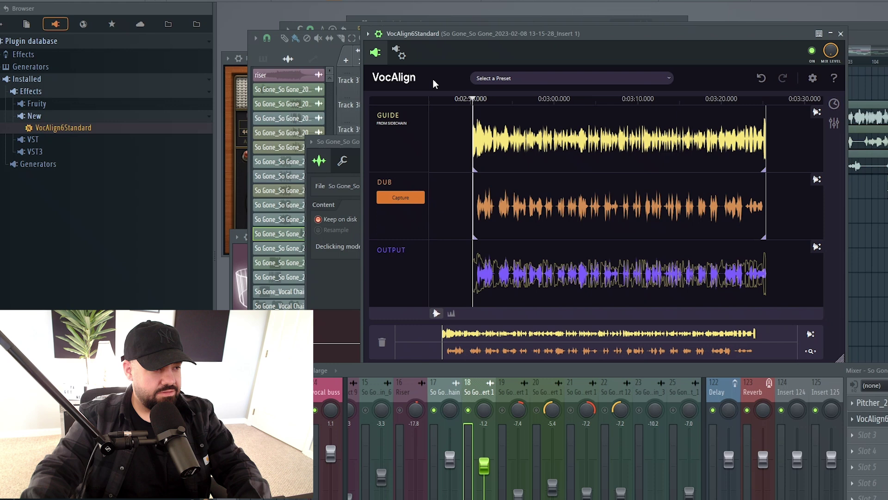
# Move mixer track 18's VocAlign window to uncover the playlist timeline, audition the aligned double, and stop playback
pyautogui.moveTo(648, 35); pyautogui.dragTo(651, 160)
pyautogui.moveTo(707, 177); pyautogui.dragTo(701, 71)
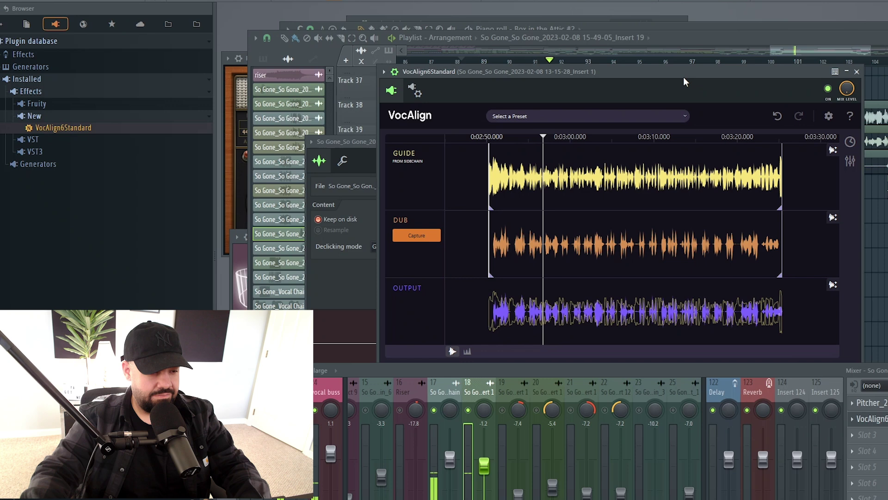
pyautogui.press('space')
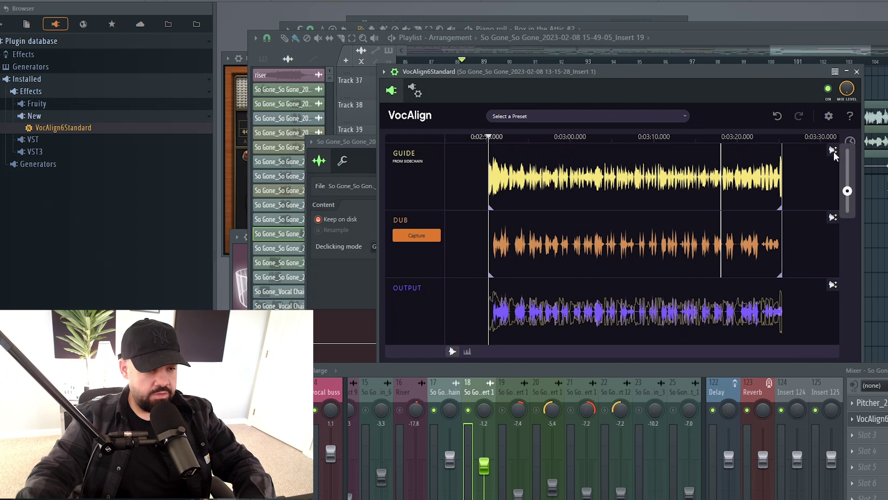
# Adjust the guide waveform's display scale and examine VocAlign's Match Timing controls, including Max Difference, and its remaining settings
pyautogui.moveTo(848, 192); pyautogui.dragTo(847, 188)
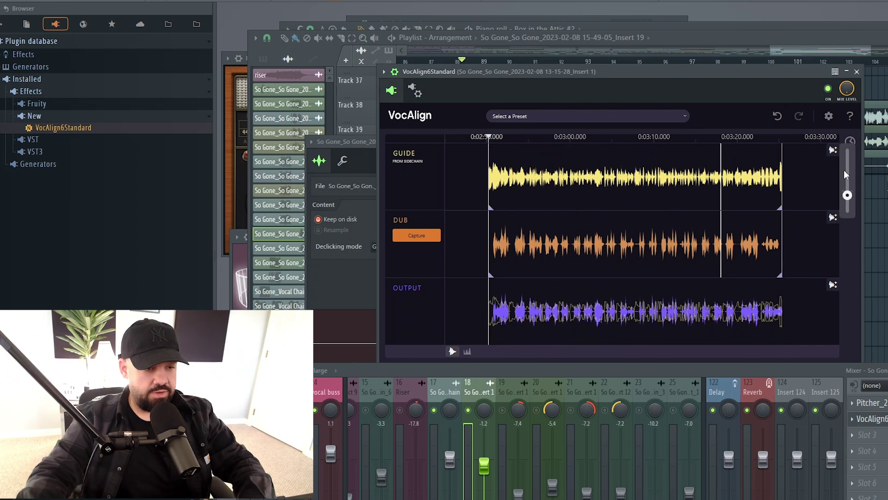
pyautogui.click(850, 141)
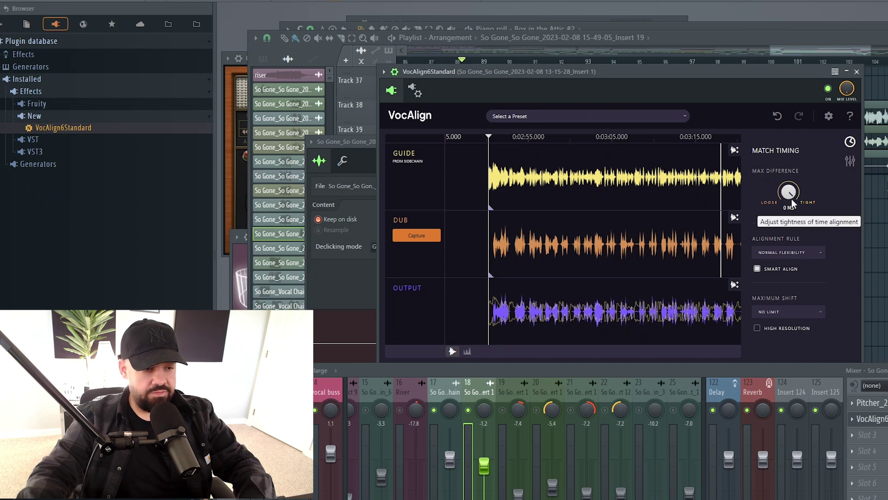
pyautogui.moveTo(792, 204); pyautogui.dragTo(795, 138)
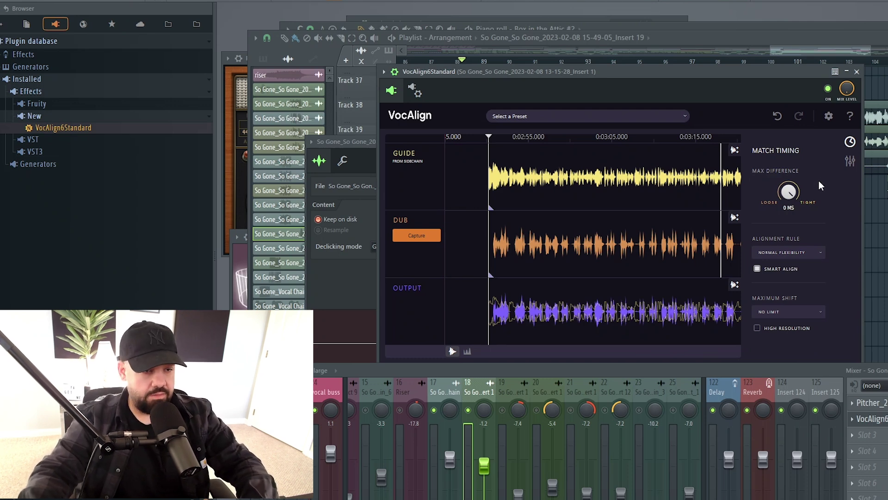
pyautogui.click(850, 162)
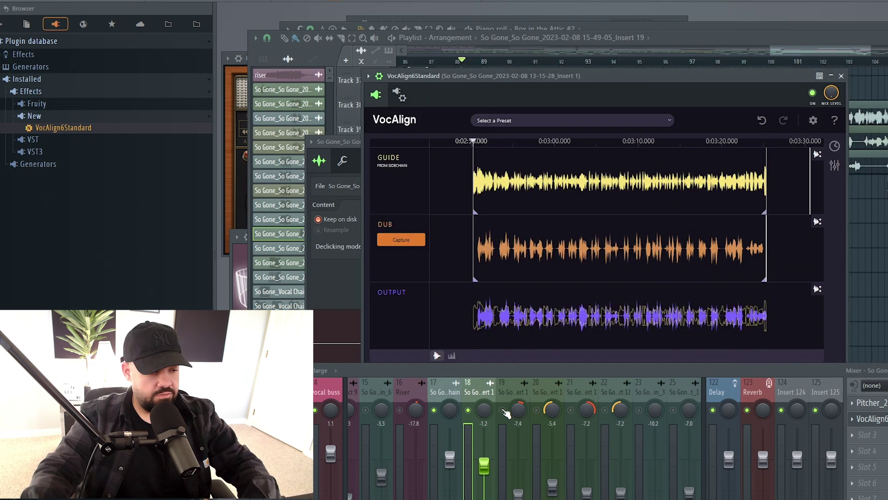
# Hide the VocAlign window and lower mixer track 18's volume to -3.6 dB while playing the vocals
pyautogui.rightClick(502, 410)
pyautogui.rightClick(503, 410)
pyautogui.rightClick(877, 297)
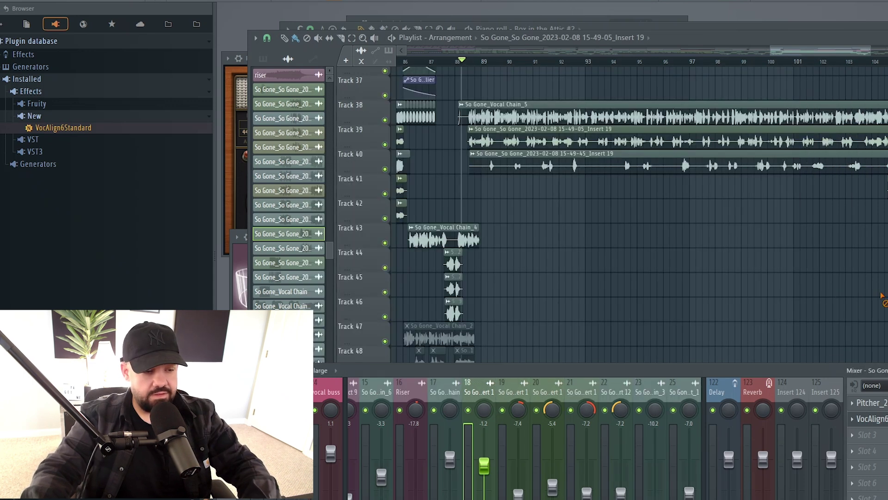
pyautogui.press('space')
pyautogui.moveTo(542, 371); pyautogui.dragTo(541, 360)
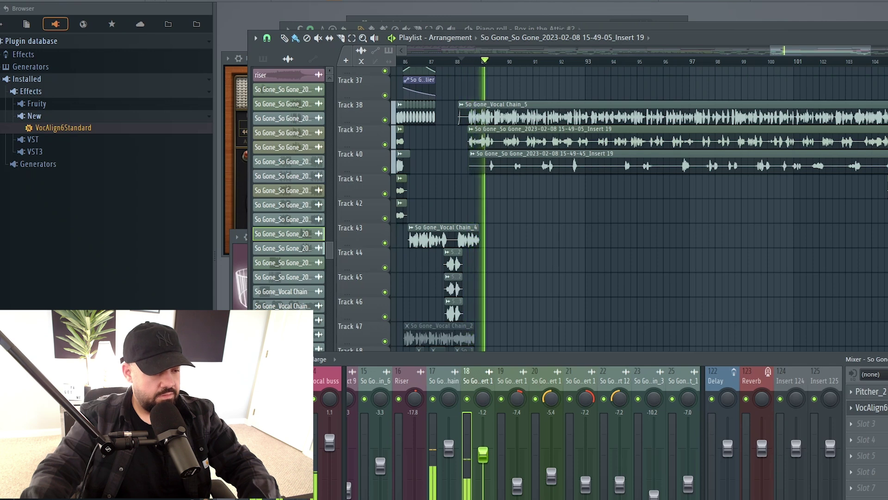
pyautogui.moveTo(484, 458); pyautogui.dragTo(486, 471)
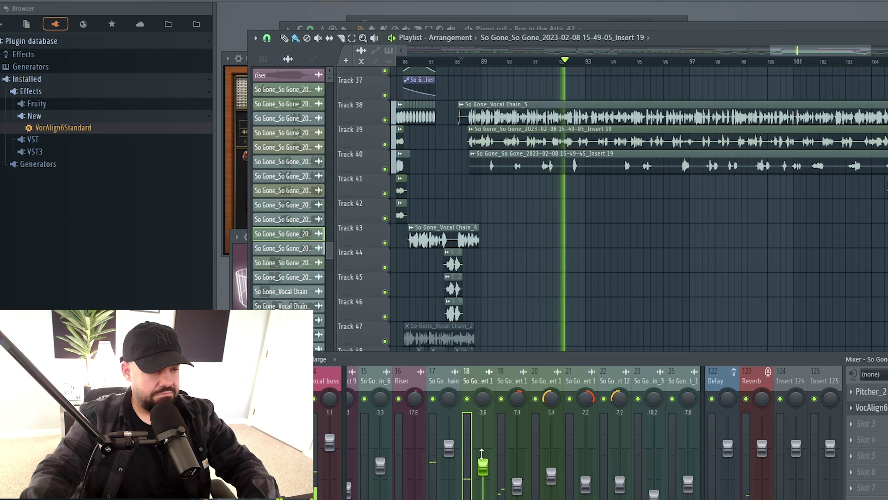